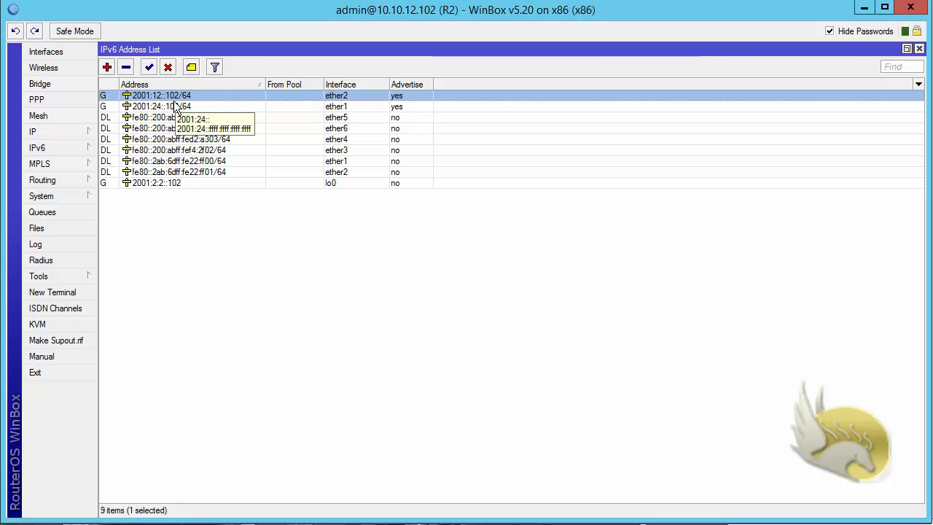
Step: Open the RIPng configuration on router R2 in a maximized window and review the general RIPng settings
click(157, 184)
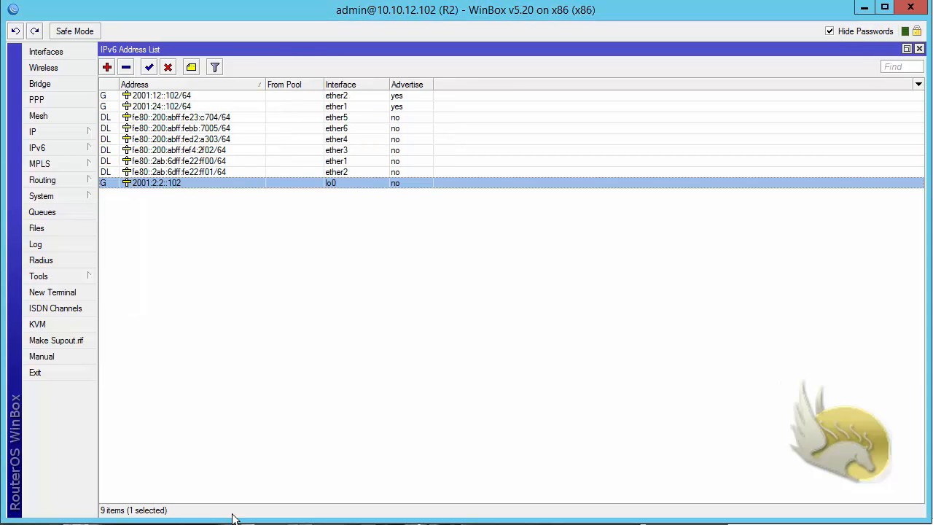
click(58, 180)
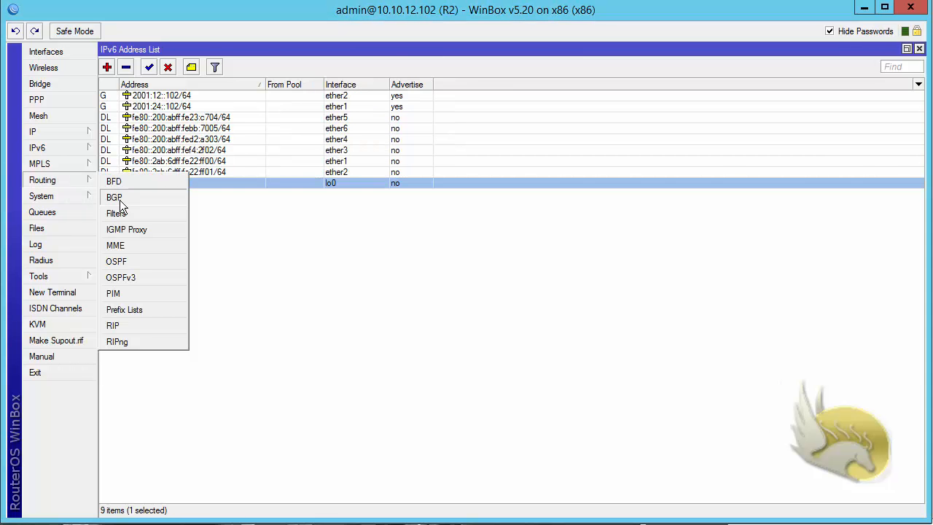
click(137, 341)
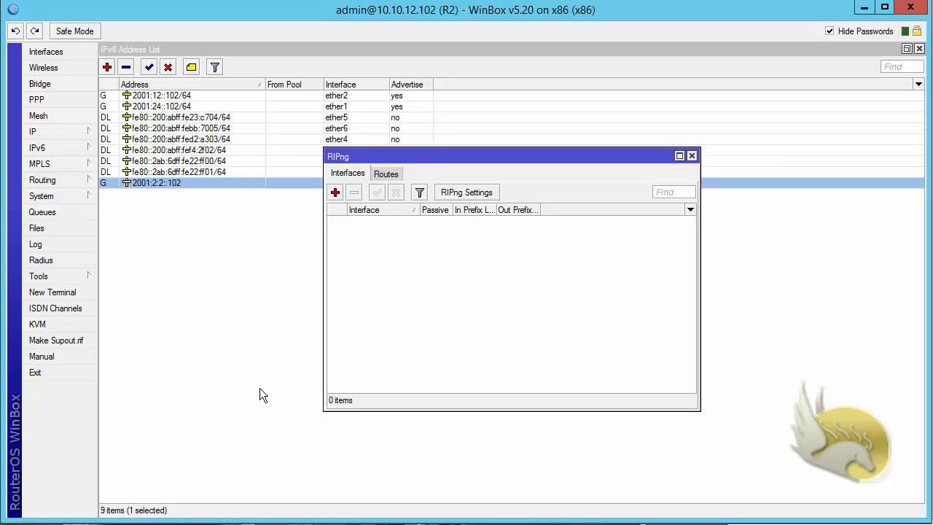
double_click(412, 155)
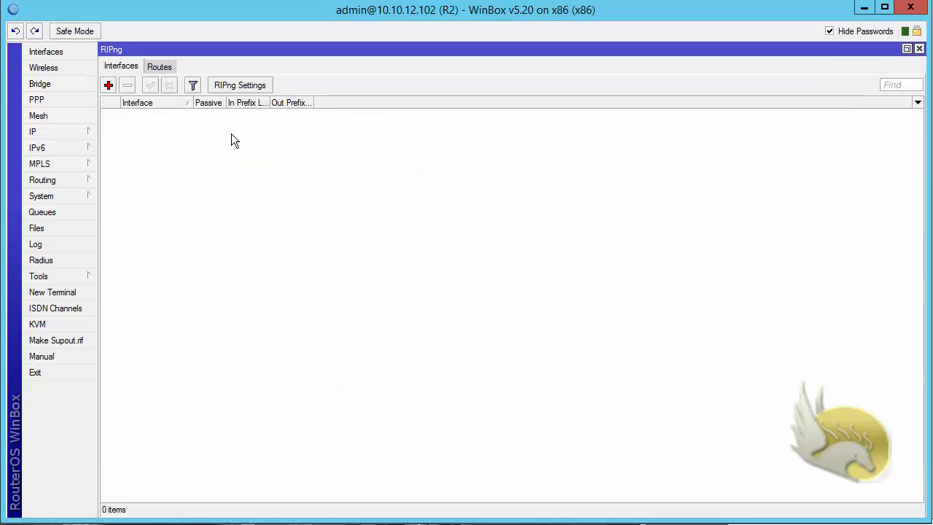
click(218, 87)
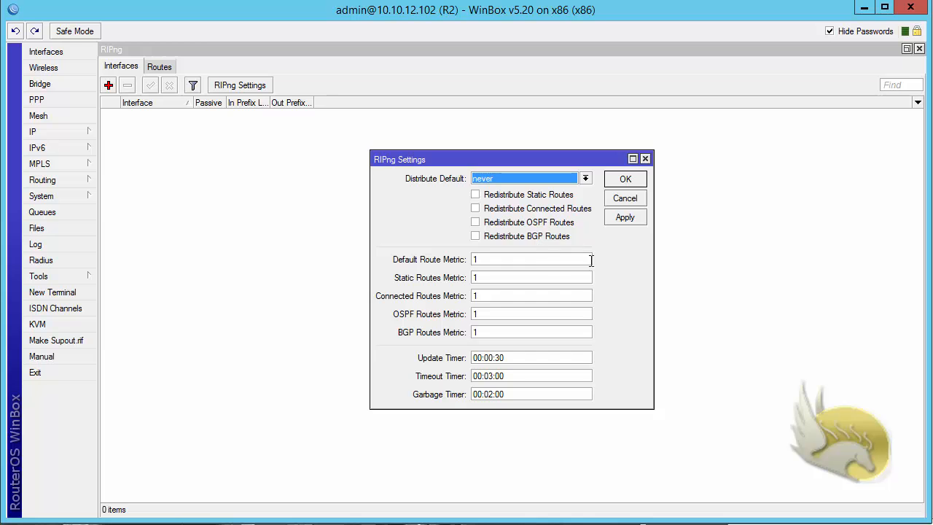
click(618, 200)
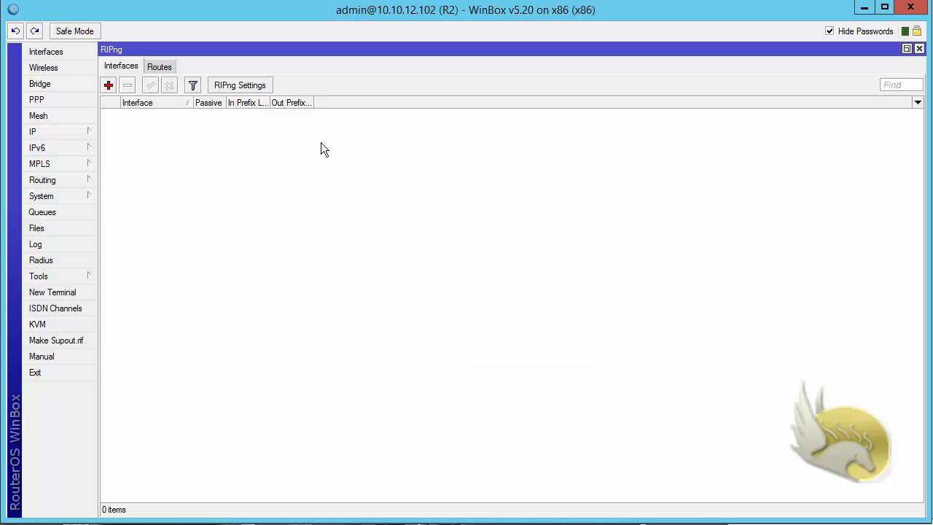
Step: Add a RIPng interface entry for all interfaces on R2 and check its RIPng routes
click(158, 67)
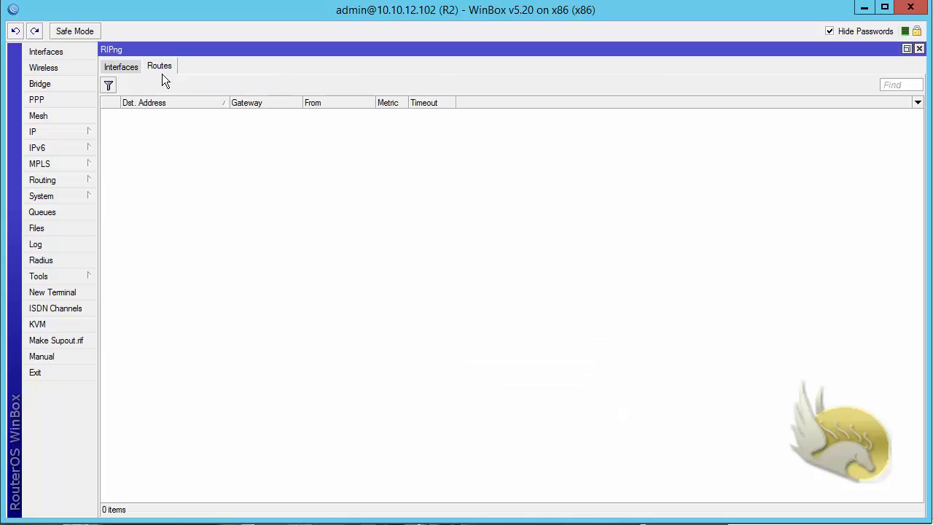
click(124, 69)
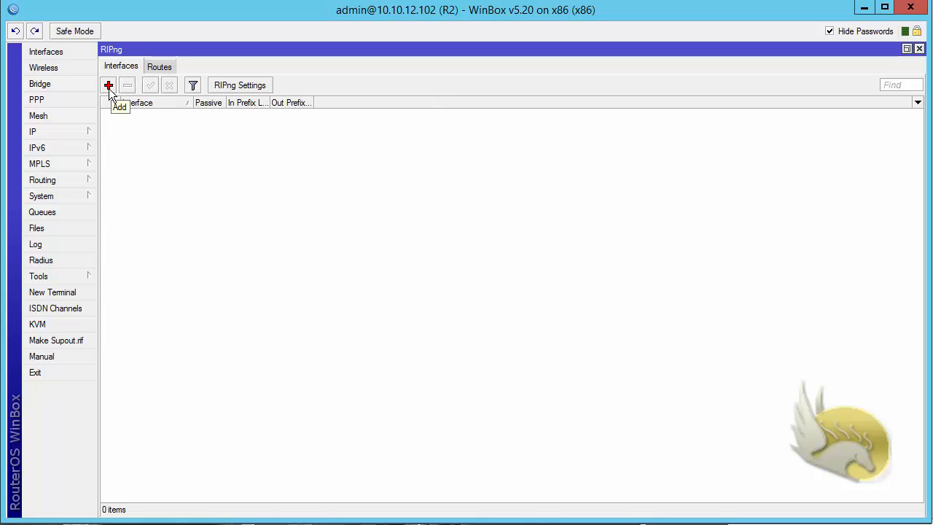
click(109, 87)
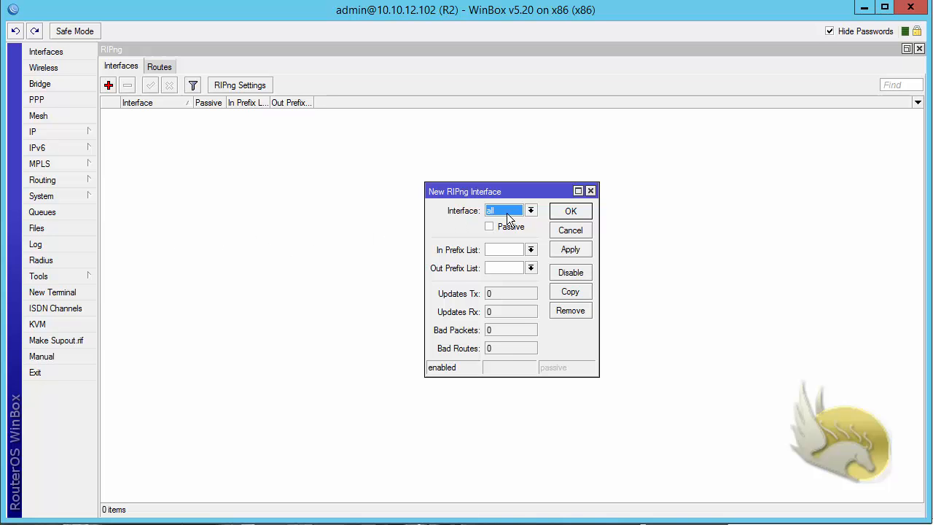
click(535, 213)
click(535, 213)
click(570, 213)
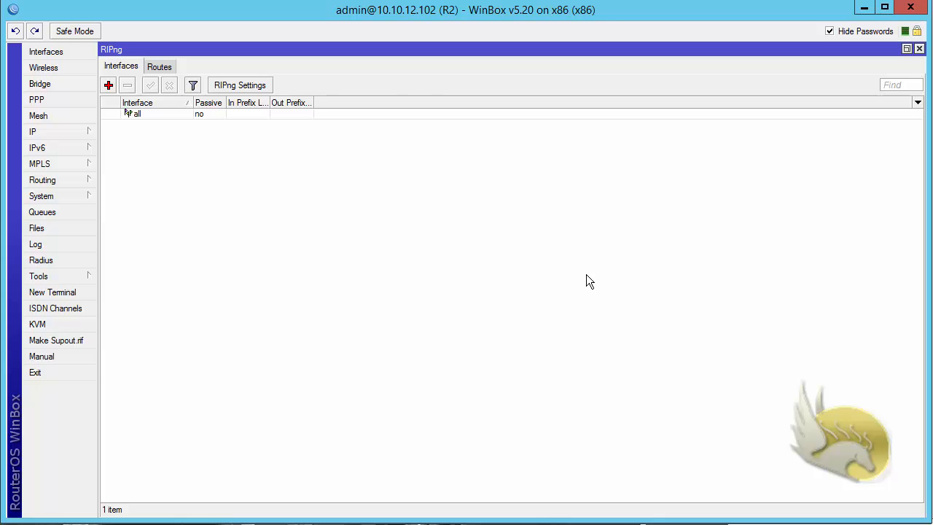
click(161, 67)
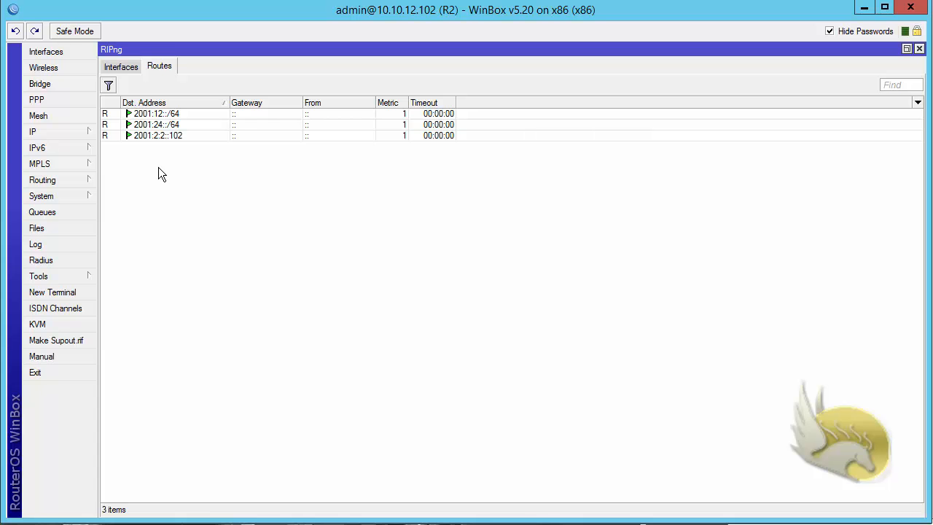
click(125, 68)
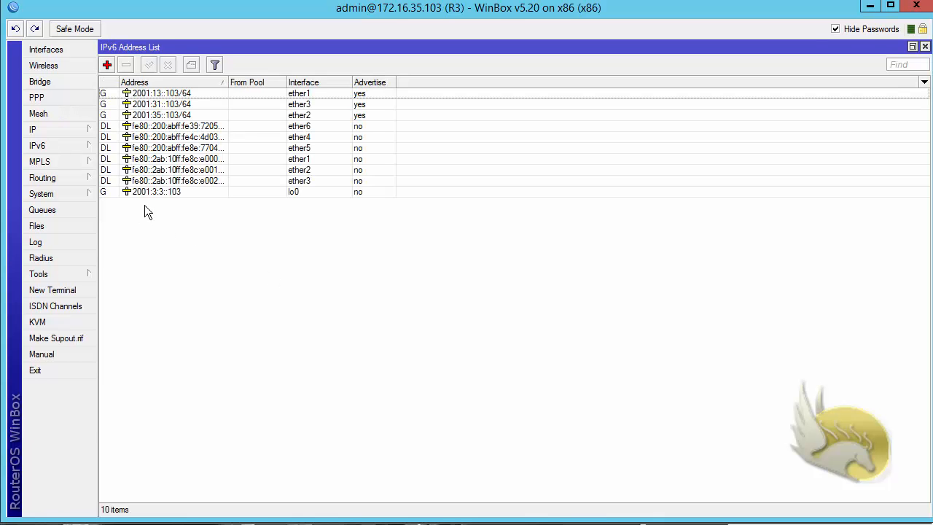
Step: On router R3, add a RIPng interface entry for all interfaces and view its RIPng routes
click(71, 178)
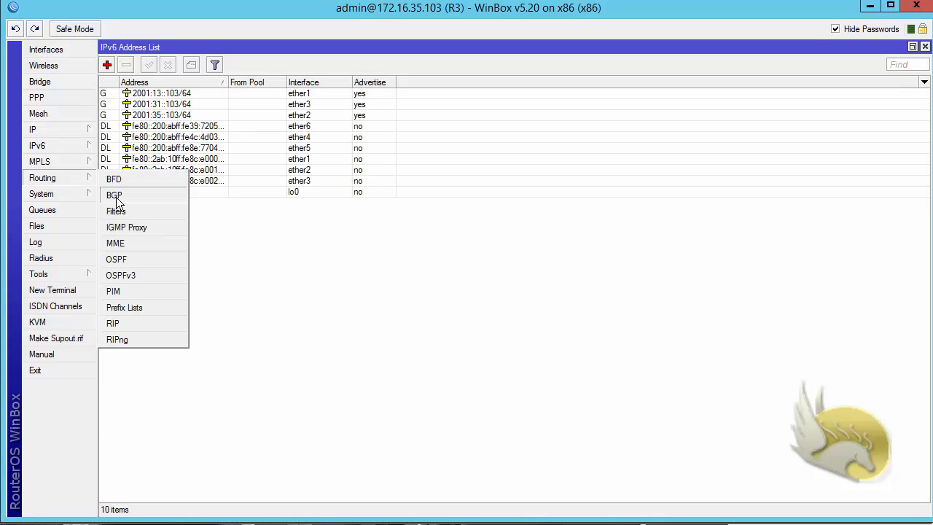
click(146, 337)
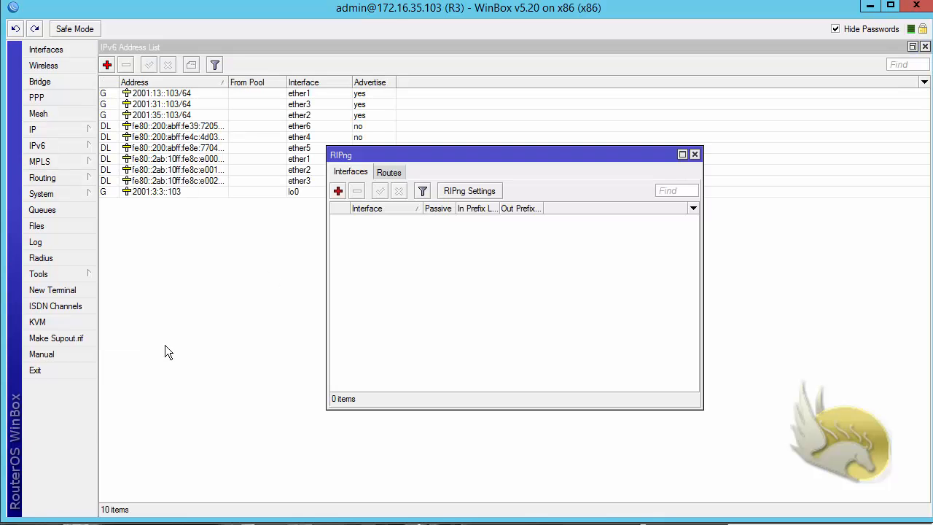
click(338, 191)
click(567, 208)
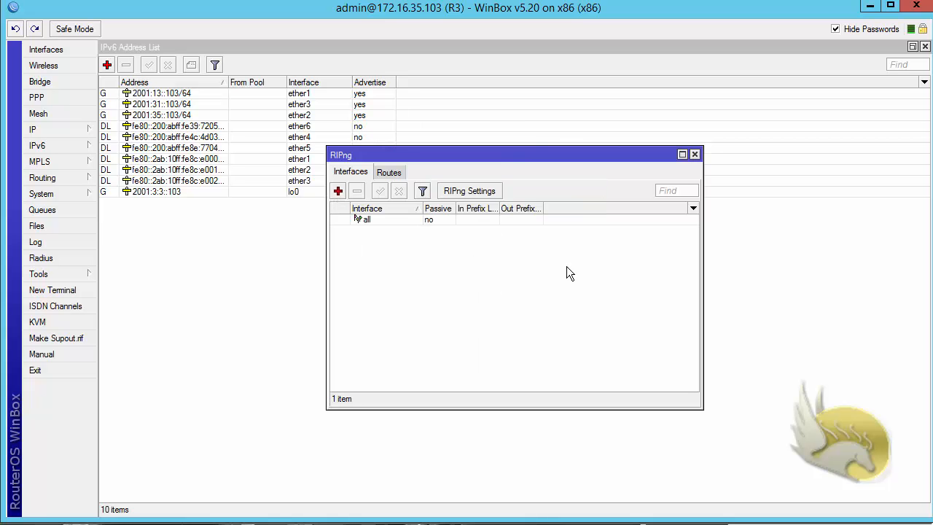
click(389, 173)
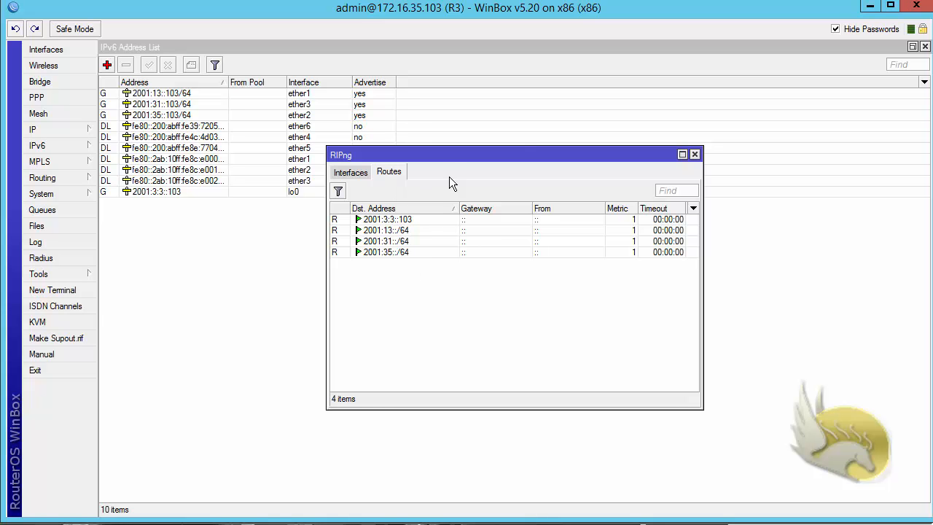
double_click(446, 155)
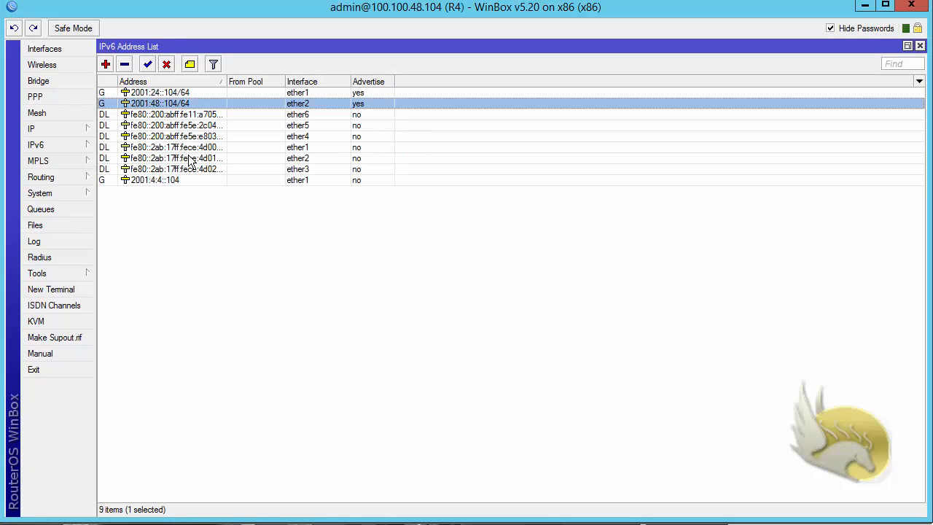
Step: On router R4, enable RIPng on all interfaces, check the RIPng routes and close the RIPng window
click(78, 177)
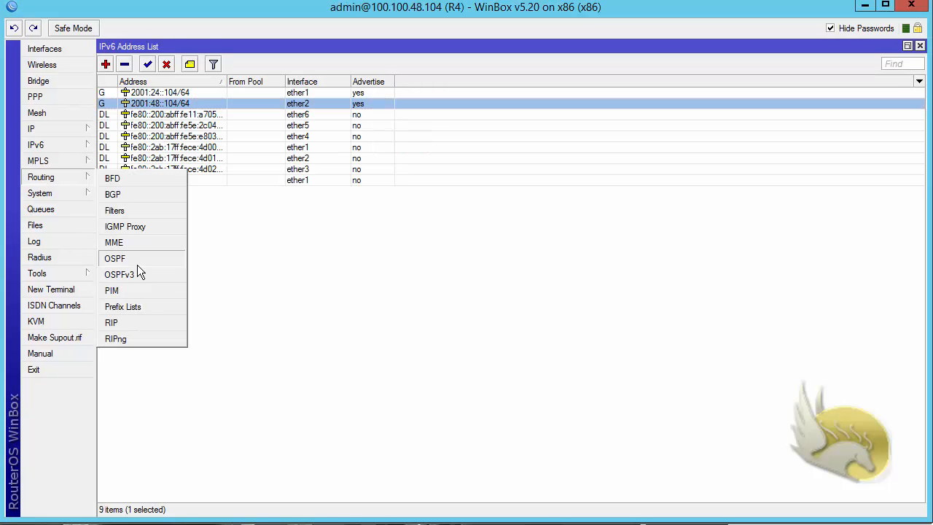
click(148, 339)
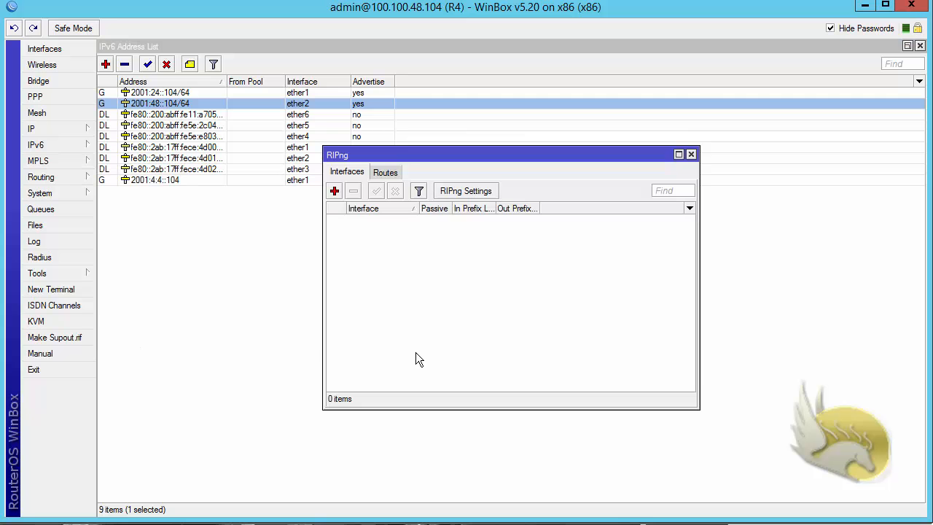
click(334, 191)
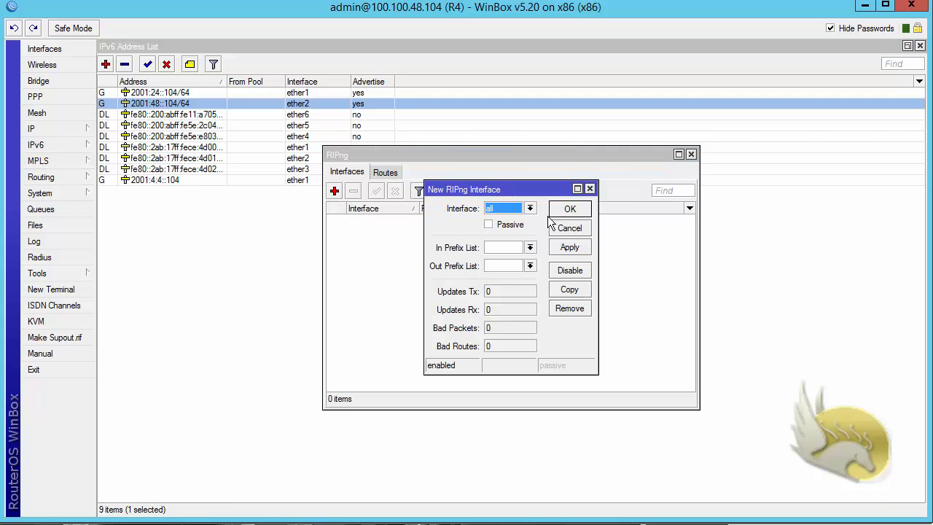
click(559, 211)
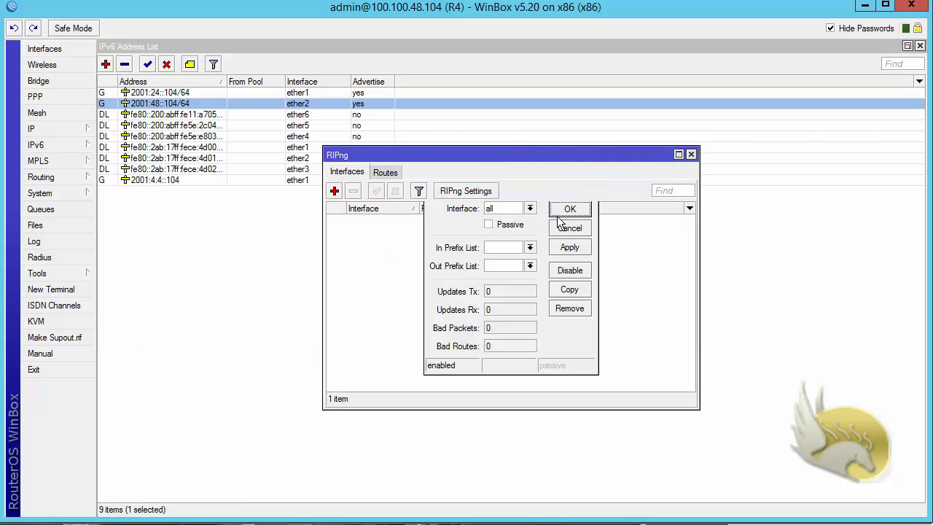
click(388, 172)
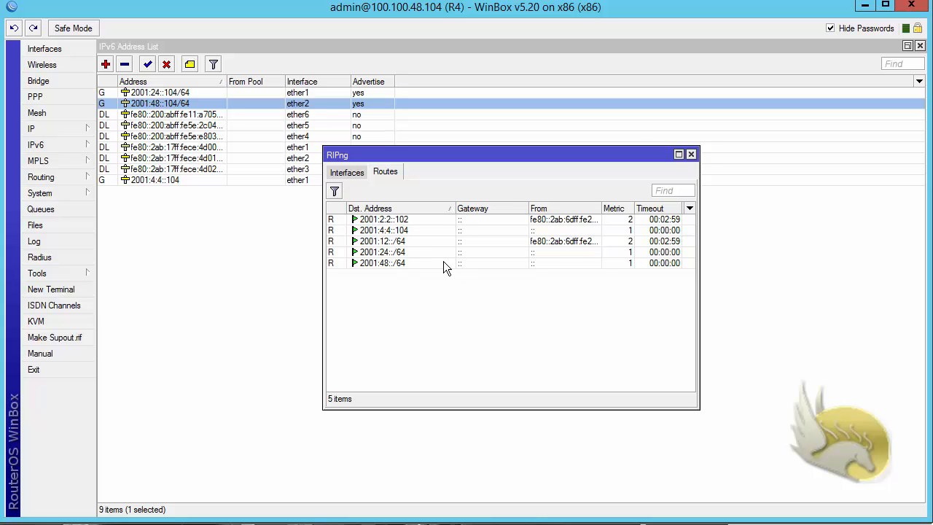
click(691, 154)
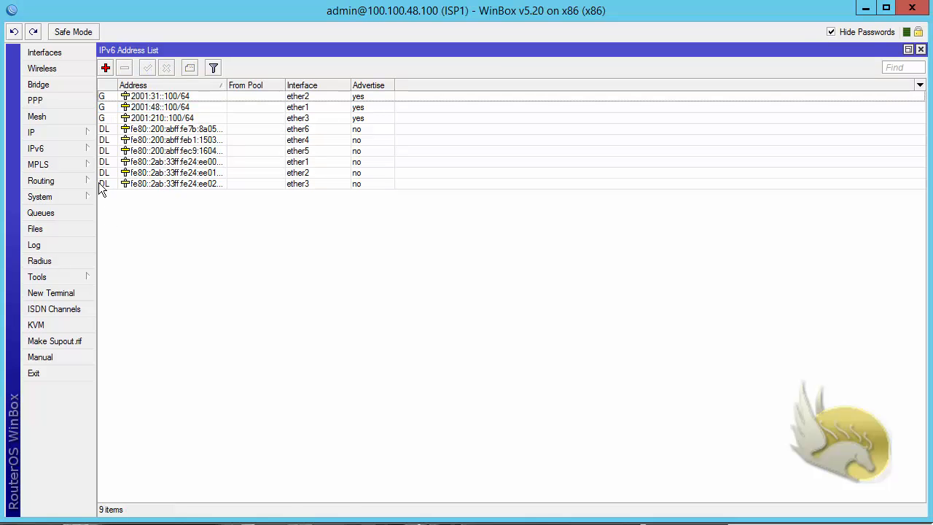
Step: On router ISP1, open the RIPng configuration and add an entry for all interfaces
click(76, 183)
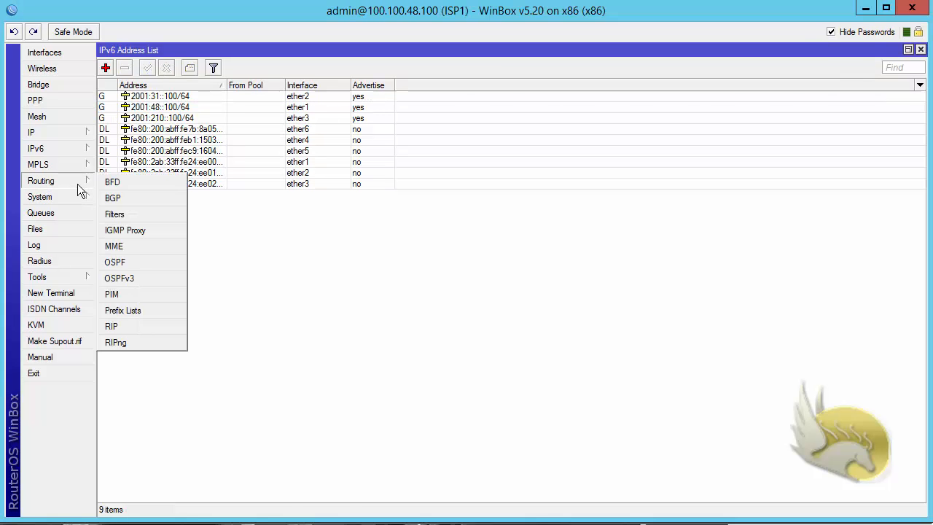
click(149, 340)
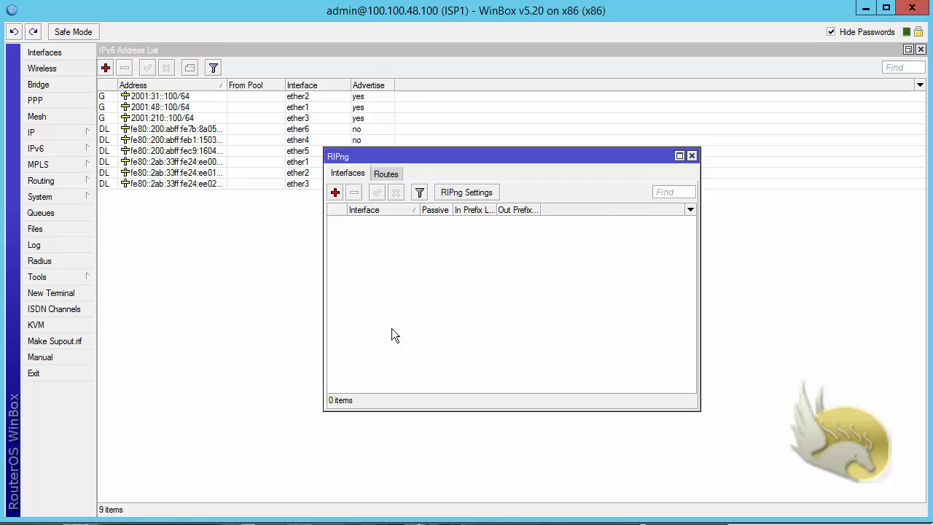
click(335, 191)
click(569, 211)
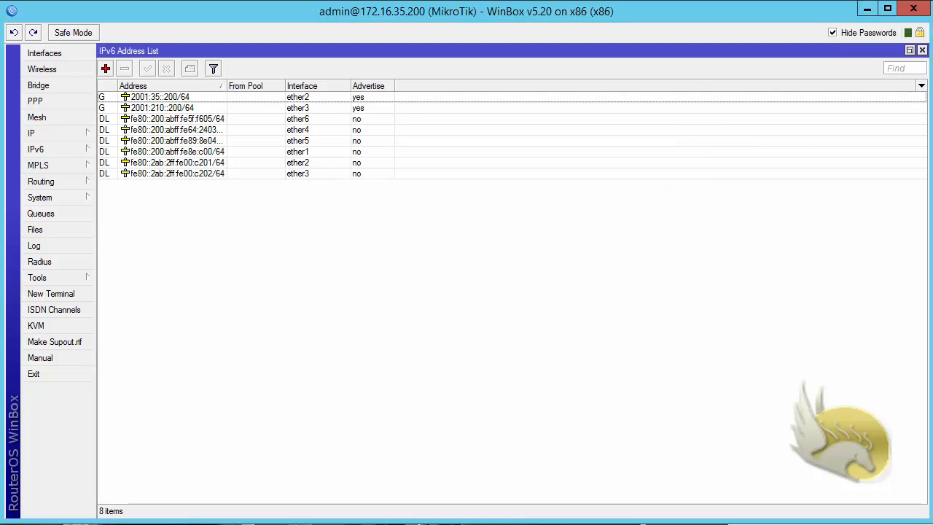
Step: On the MikroTik router at 172.16.35.200, enable RIPng on all interfaces and close the RIPng window
click(51, 184)
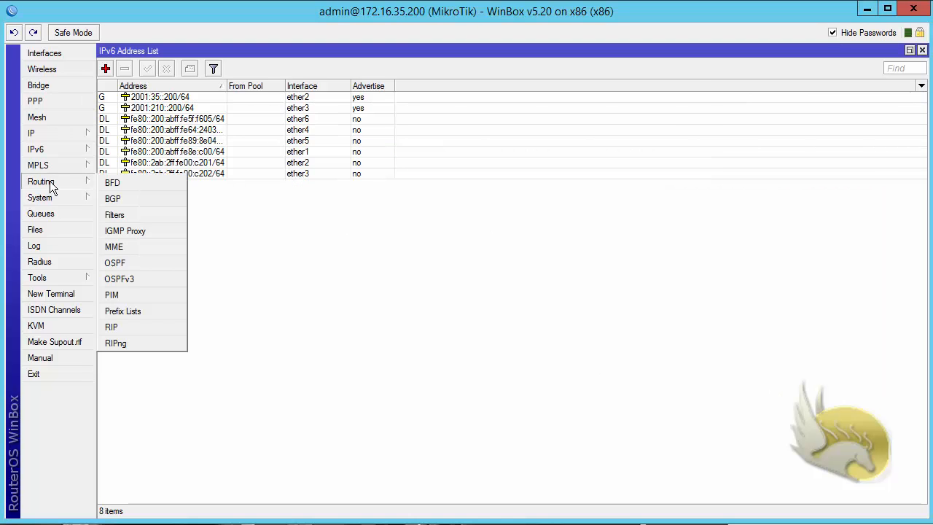
click(140, 344)
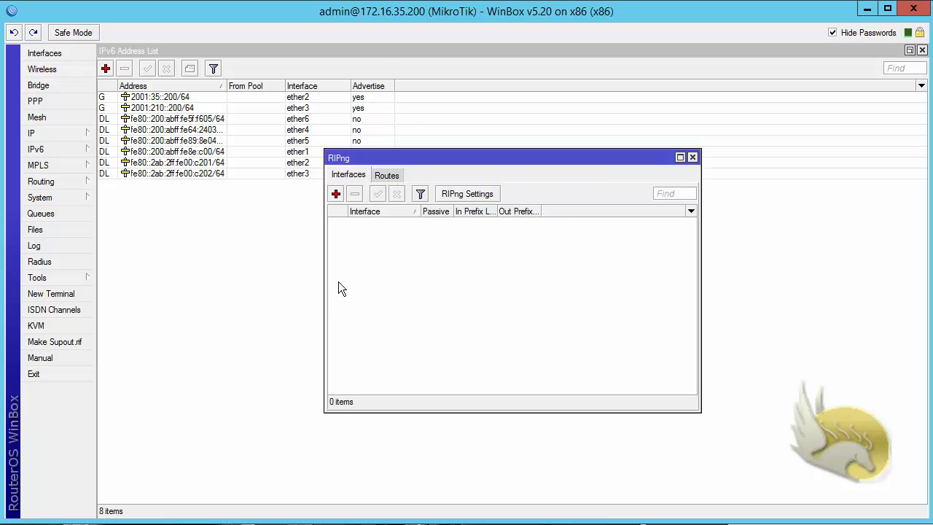
click(336, 194)
click(577, 211)
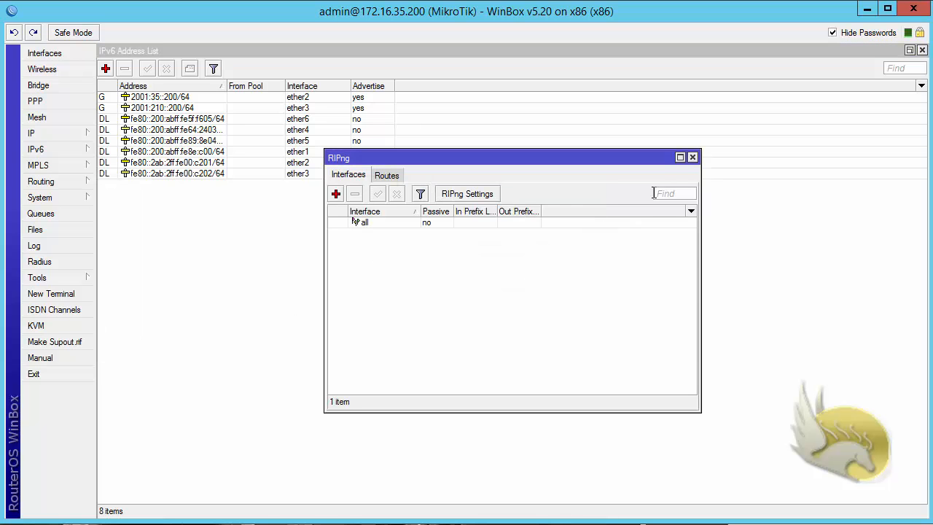
click(692, 158)
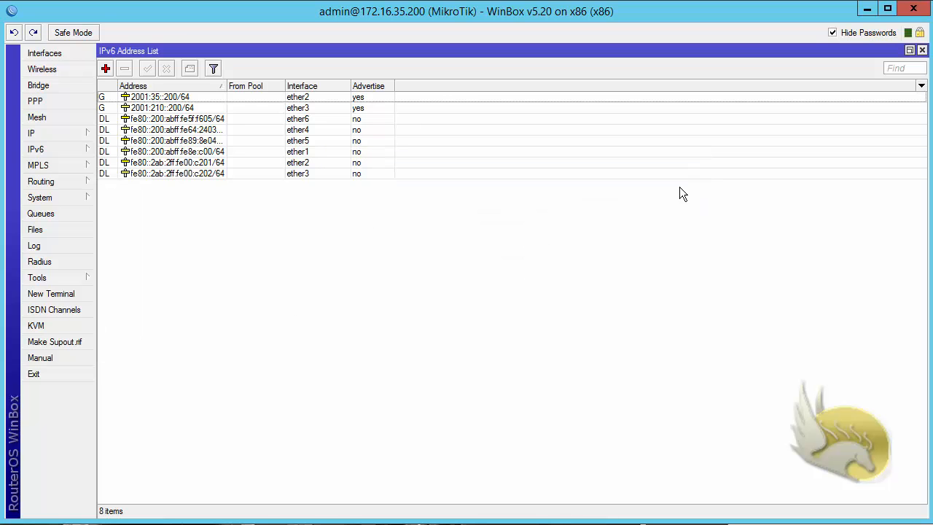
Step: Open the IPv6 route list on the router at 172.16.35.200 and maximize it to examine the learned routes
click(72, 184)
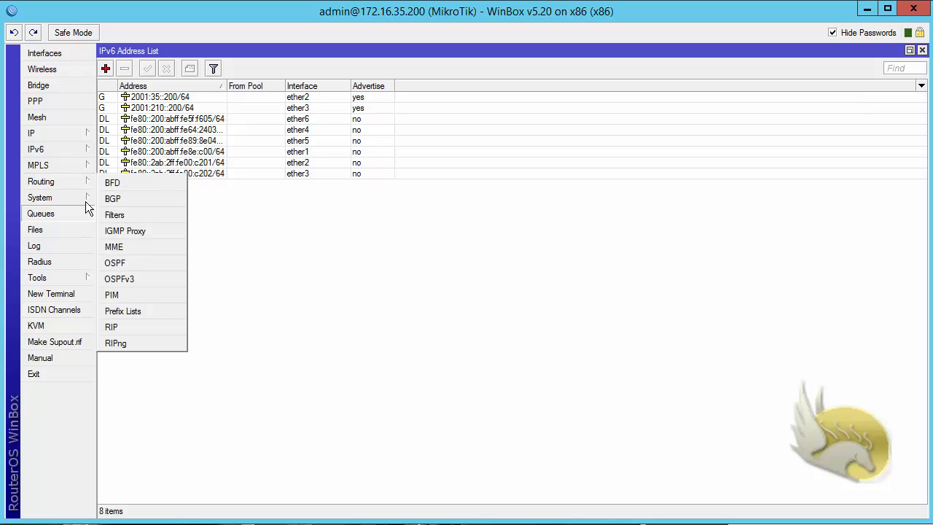
click(60, 146)
click(61, 146)
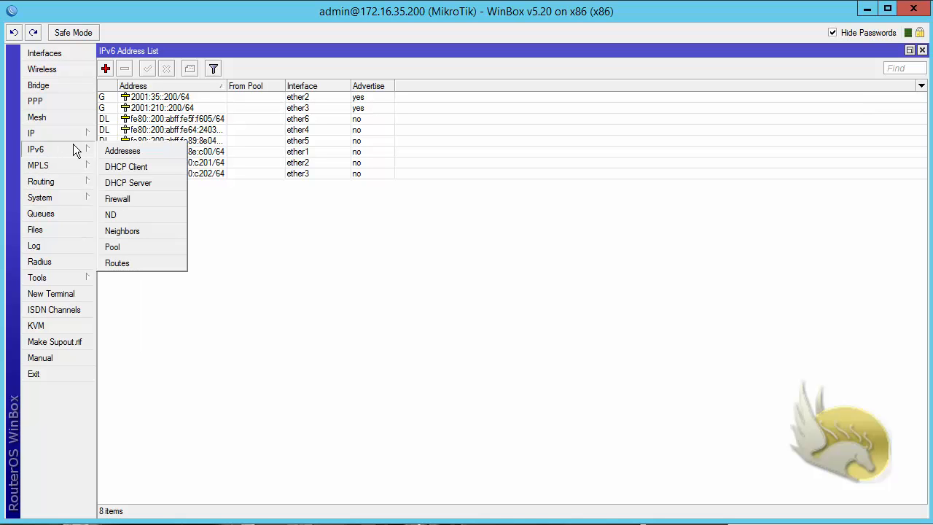
click(134, 262)
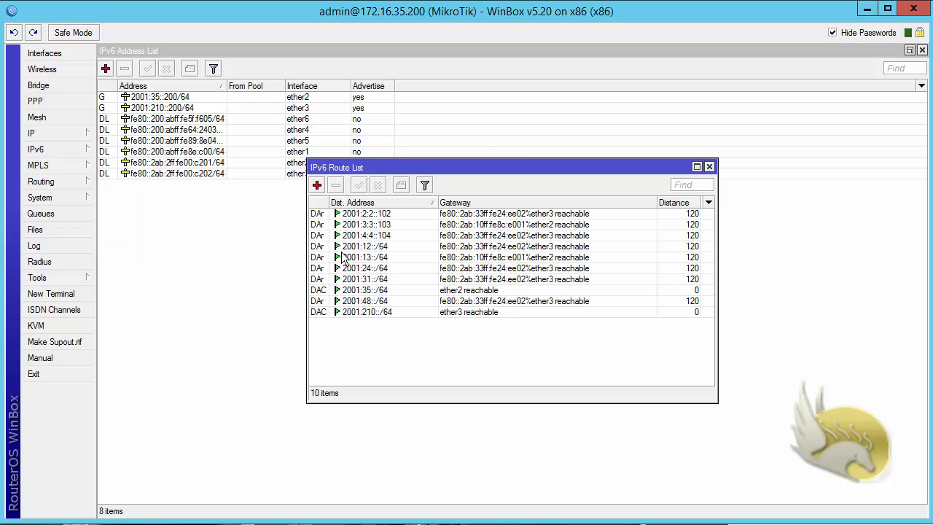
double_click(529, 168)
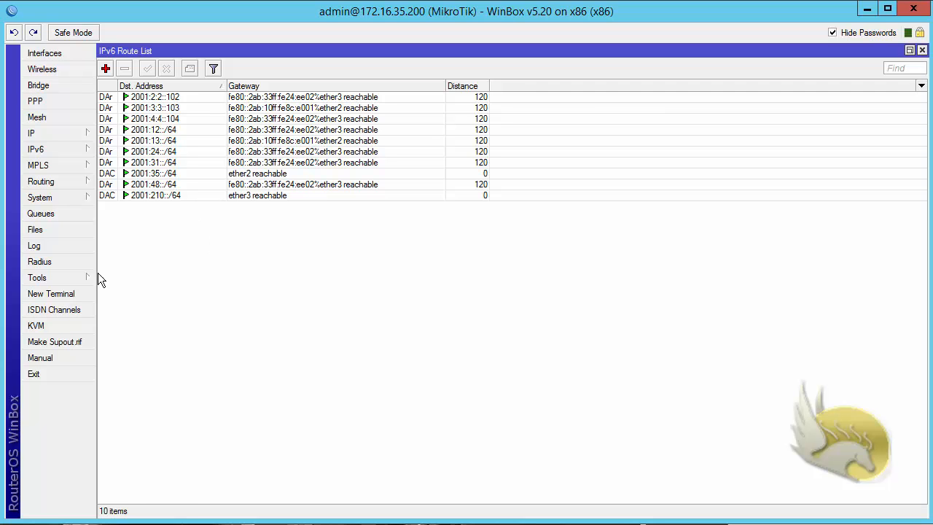
Step: Ping 2001:2:2::102 from the router to test IPv6 reachability, stop the ping and close the Ping window
click(78, 278)
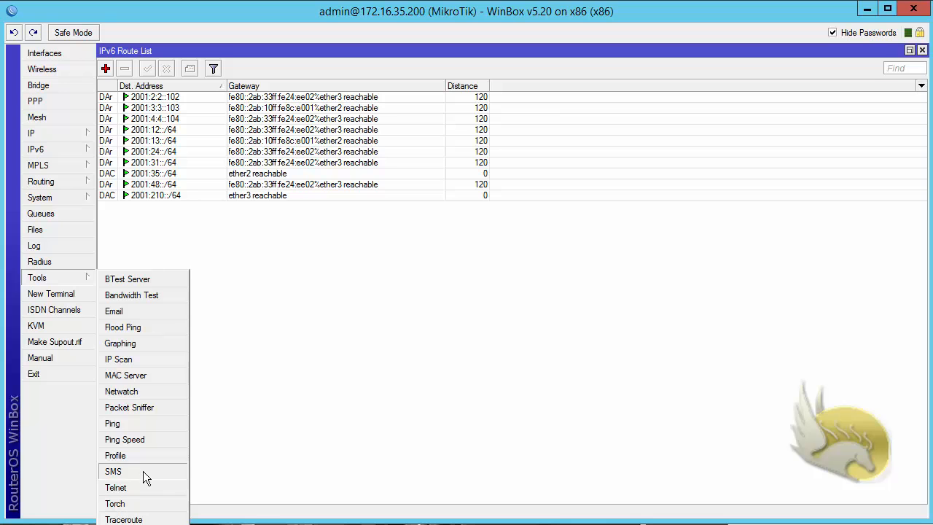
click(136, 424)
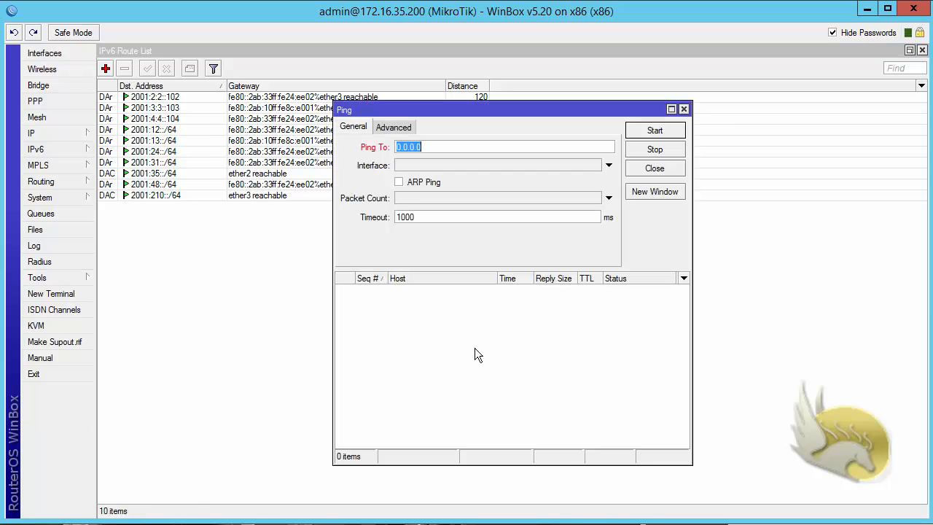
text(2001:2:2::102)
key(Return)
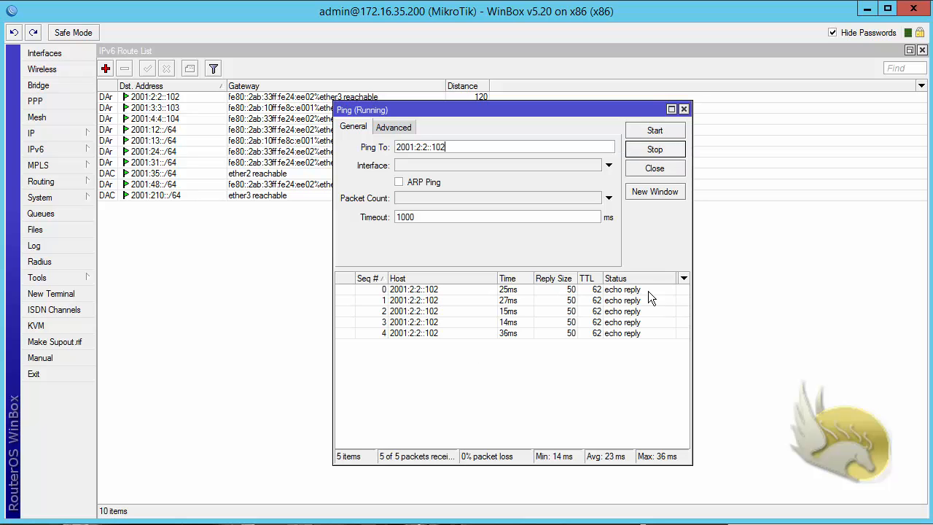
click(642, 149)
click(642, 168)
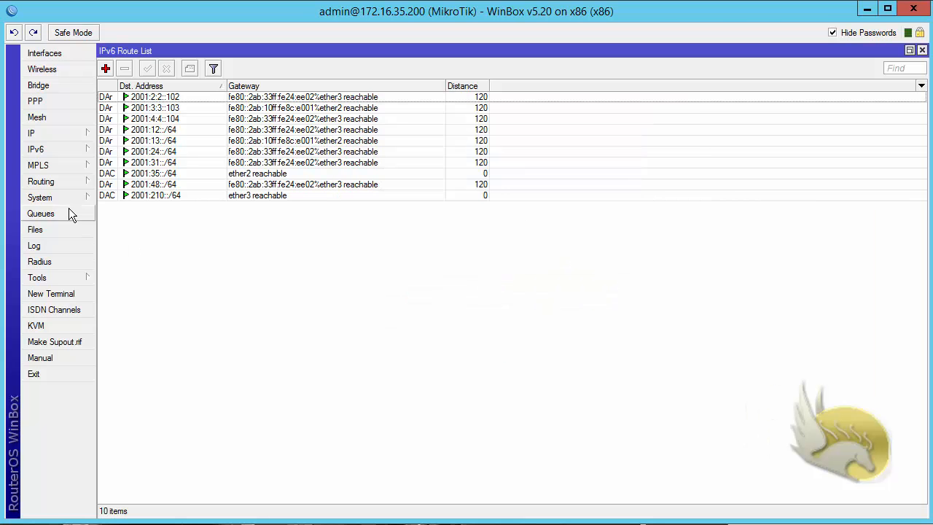
Step: Open the RIPng configuration maximized, review the general RIPng settings and close them without changing anything
click(57, 182)
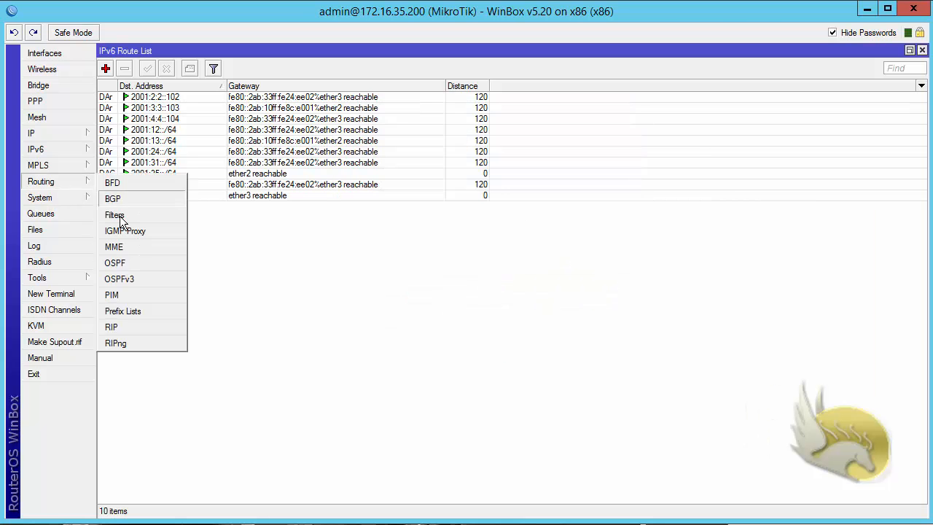
click(132, 340)
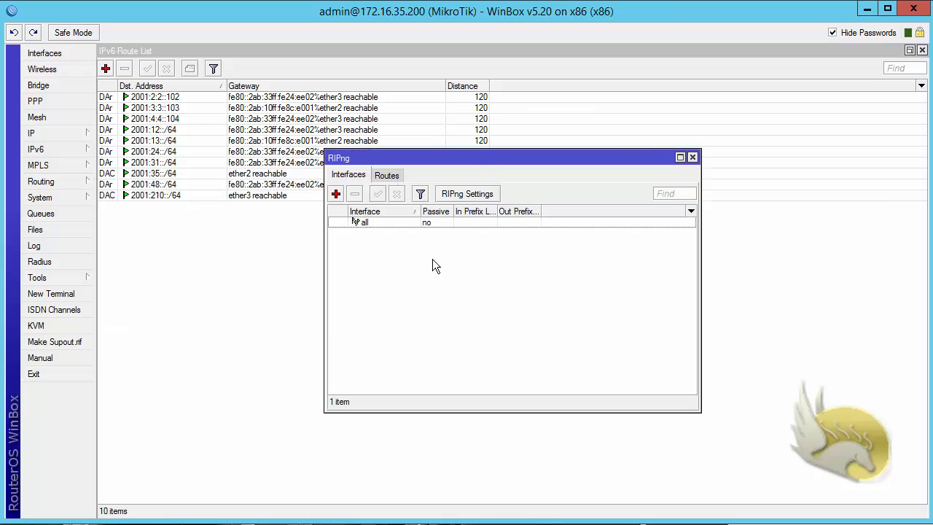
double_click(496, 154)
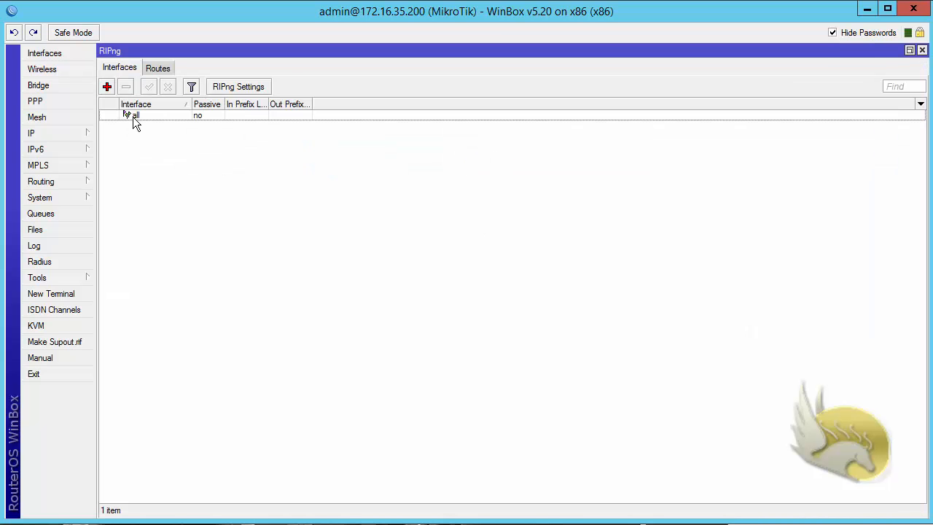
click(217, 87)
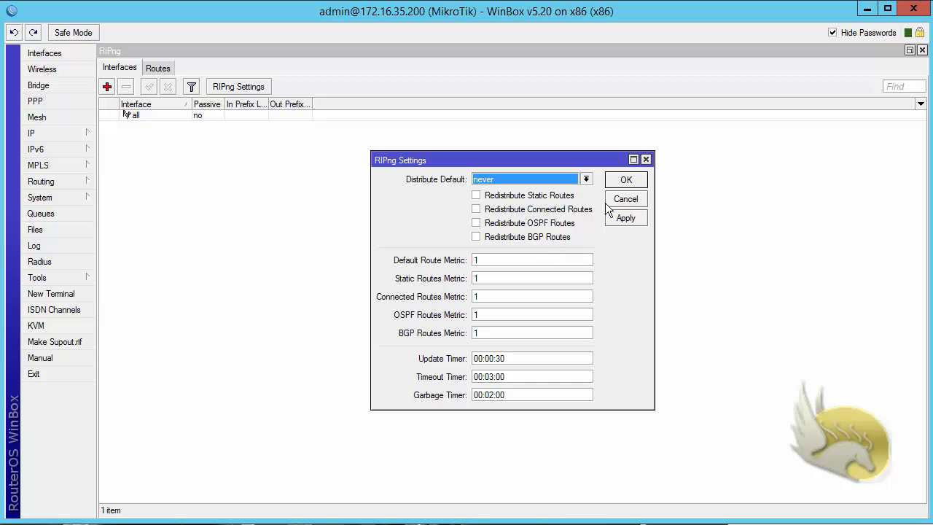
click(634, 181)
Step: Open the RIPng entry for all interfaces, review its selectable interfaces and options, and close it with the interface kept as all
double_click(148, 115)
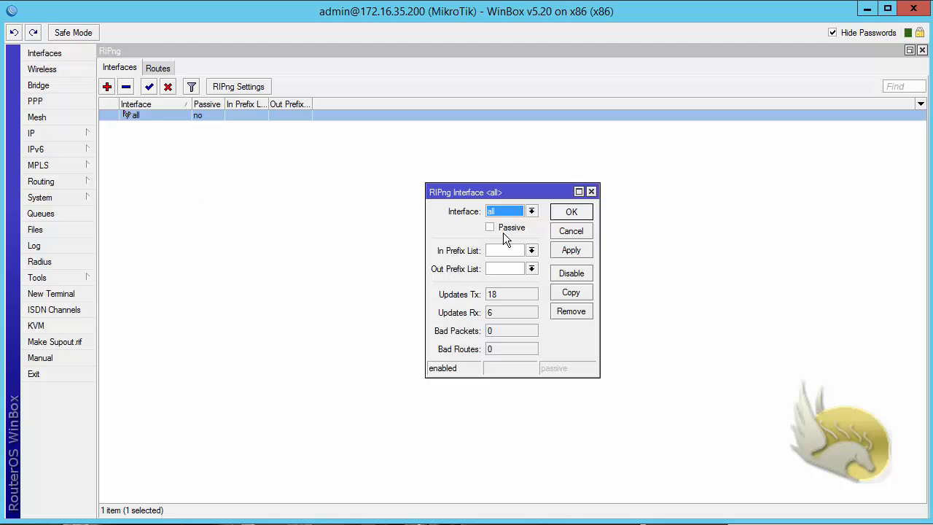
click(531, 212)
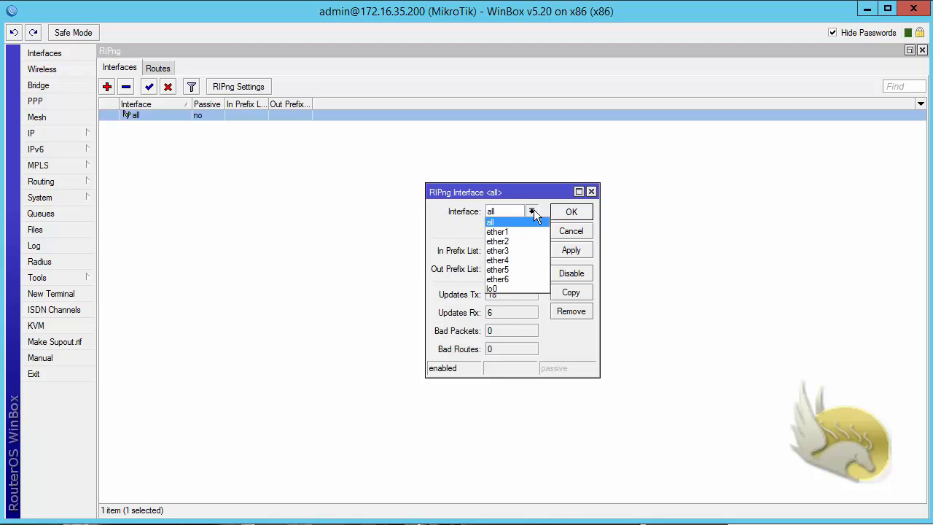
click(532, 211)
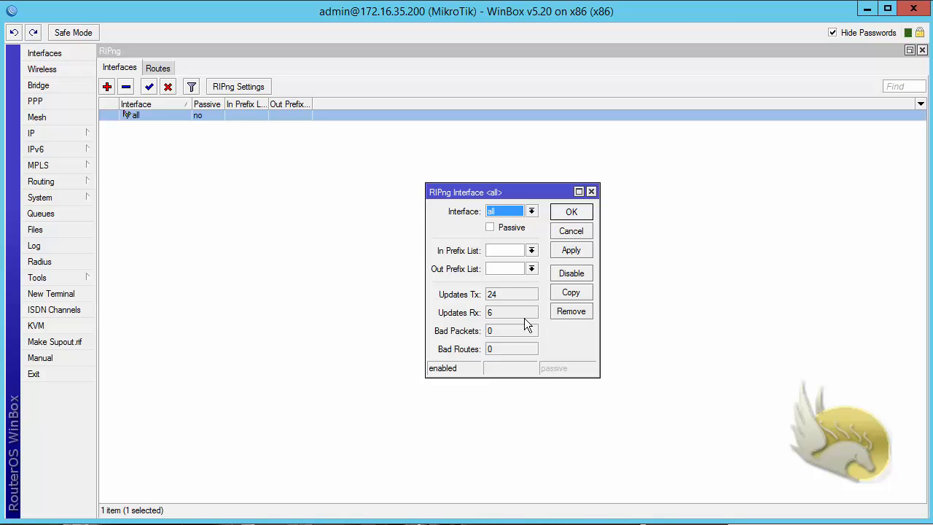
click(567, 213)
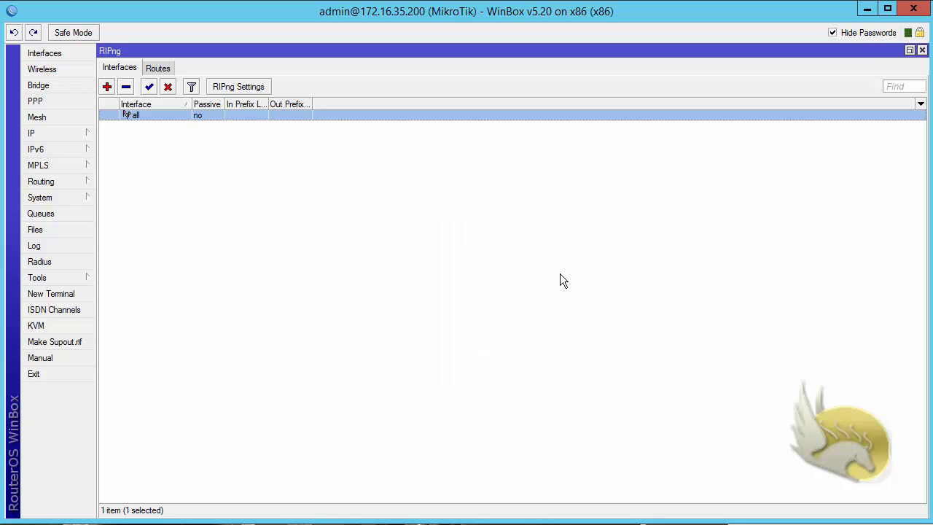